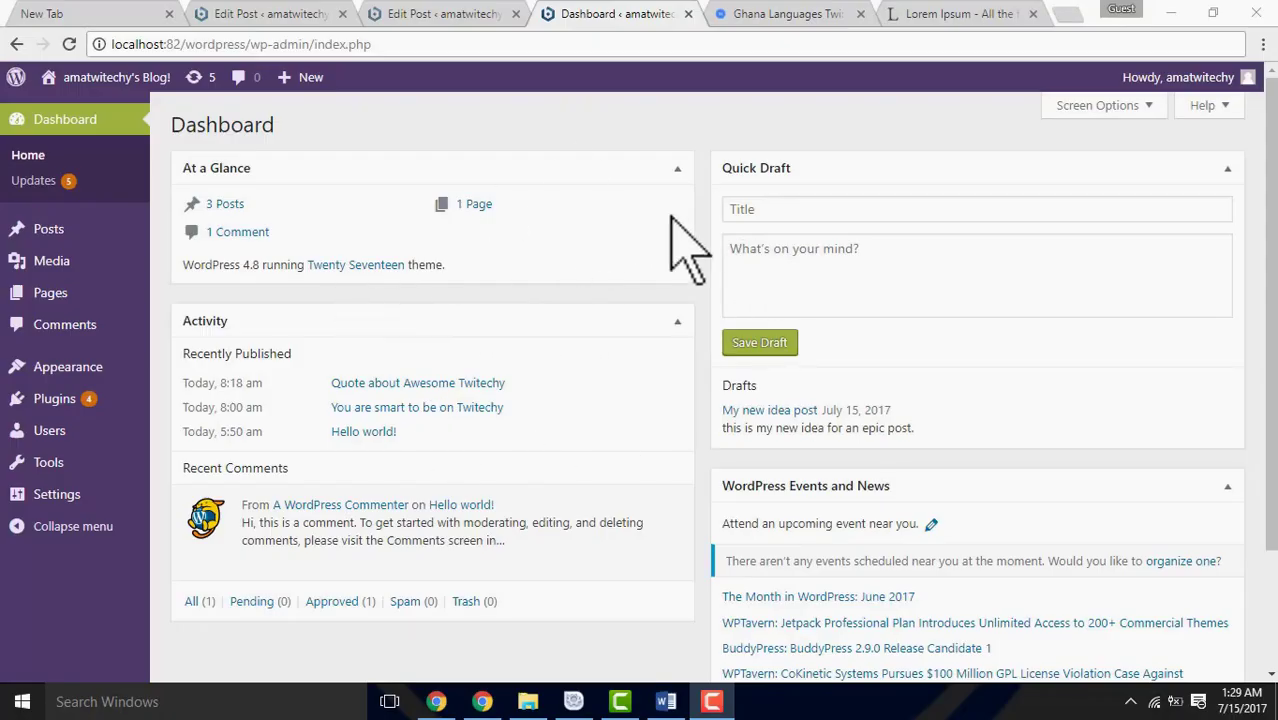
# - Go to Posts > Categories, where only Uncategorized with 3 posts is listed
pyautogui.moveTo(86, 228)
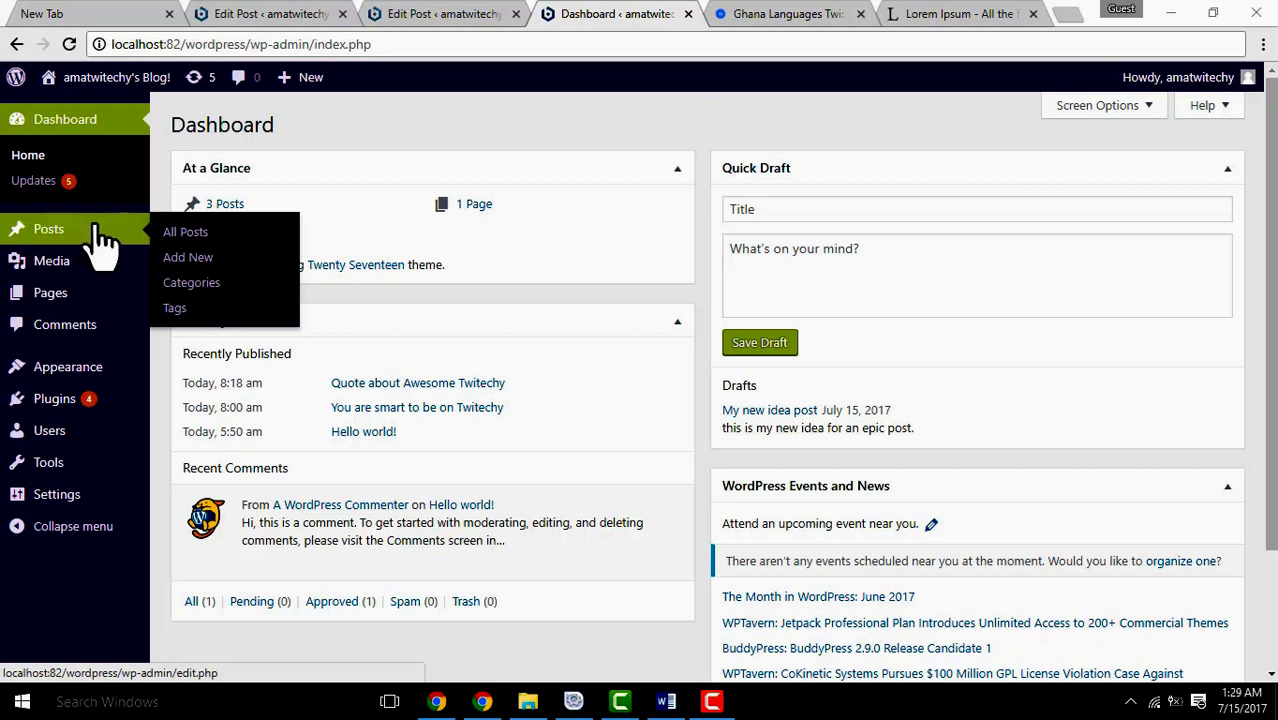
pyautogui.moveTo(74, 302)
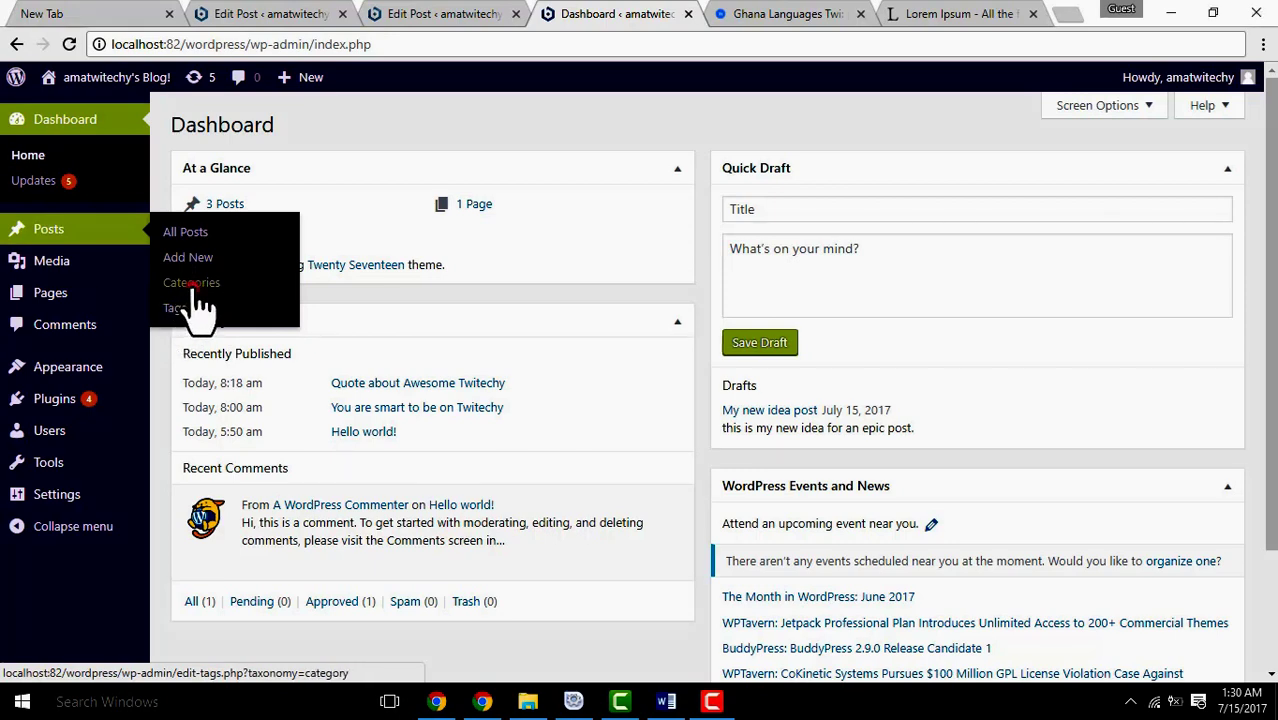
pyautogui.click(190, 284)
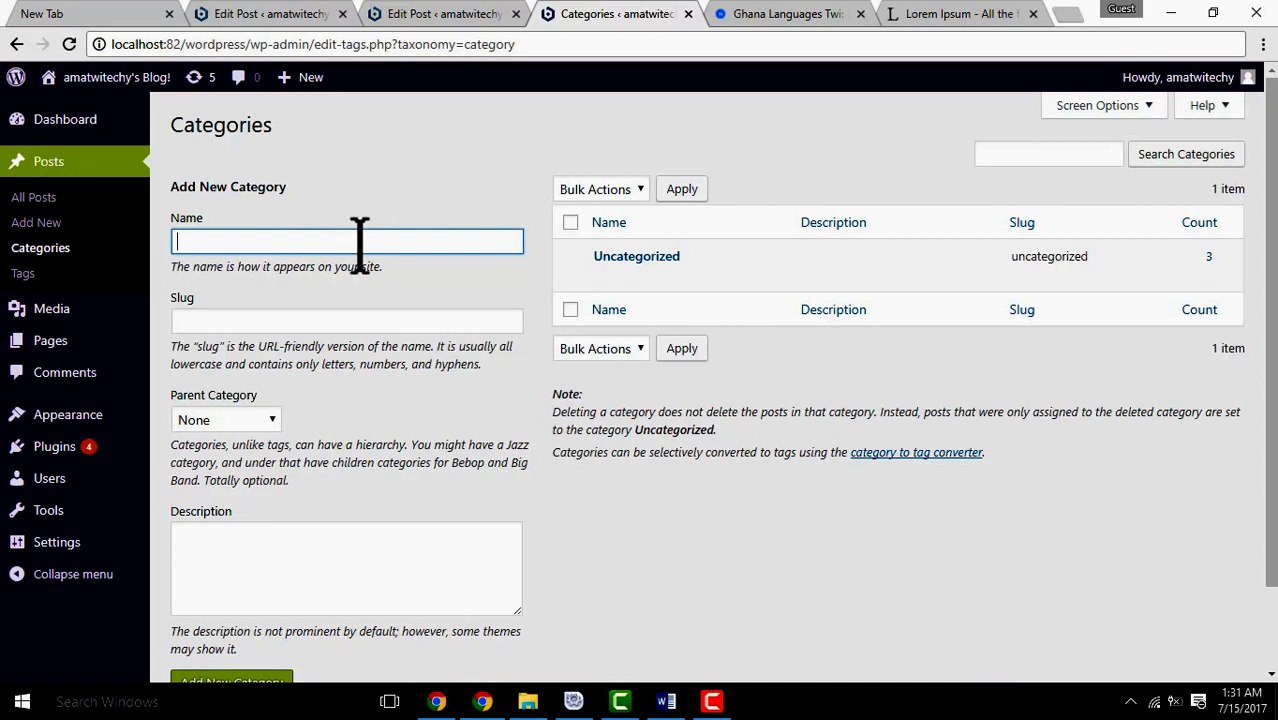
# - Fill the new category form with name 'Social media' and slug 'social-media'
pyautogui.write('Social media')
pyautogui.click(290, 318)
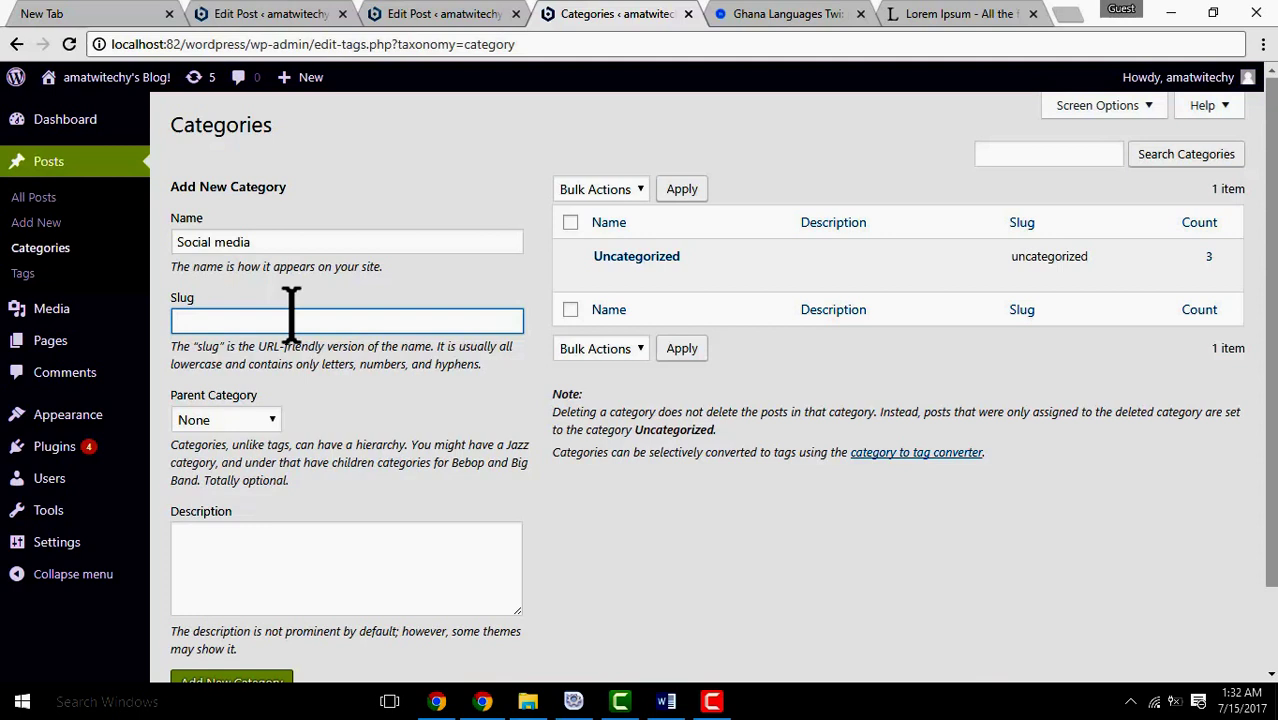
pyautogui.write('social')
pyautogui.write('media')
pyautogui.press('Left')
pyautogui.press('Left')
pyautogui.press('Left')
pyautogui.press('Left')
pyautogui.press('Left')
pyautogui.write('-')
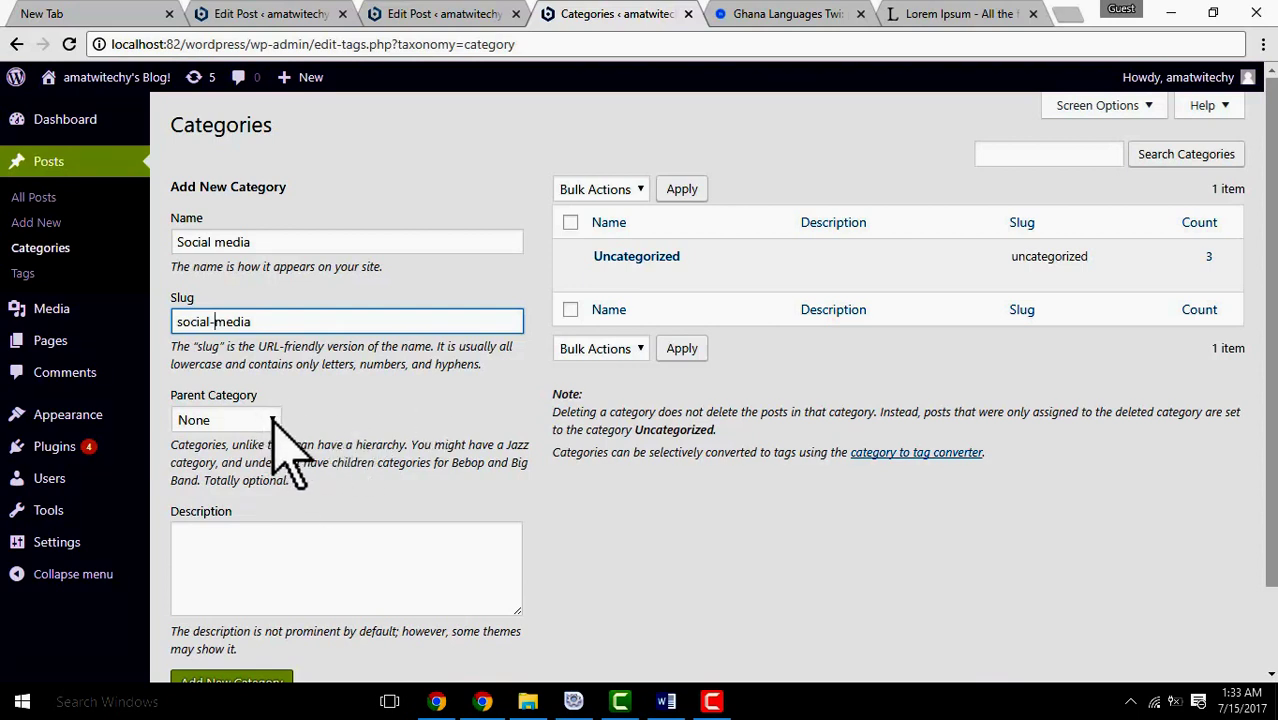
pyautogui.click(255, 553)
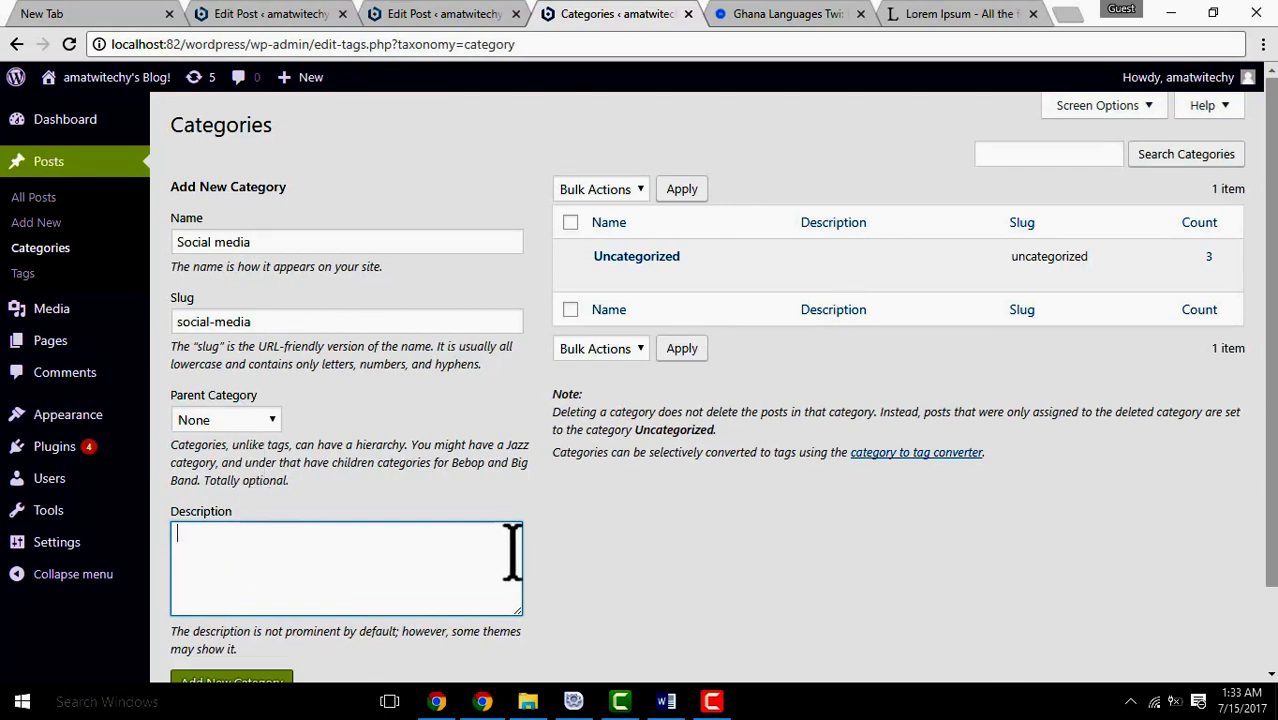
pyautogui.moveTo(1263, 518); pyautogui.dragTo(1263, 555)
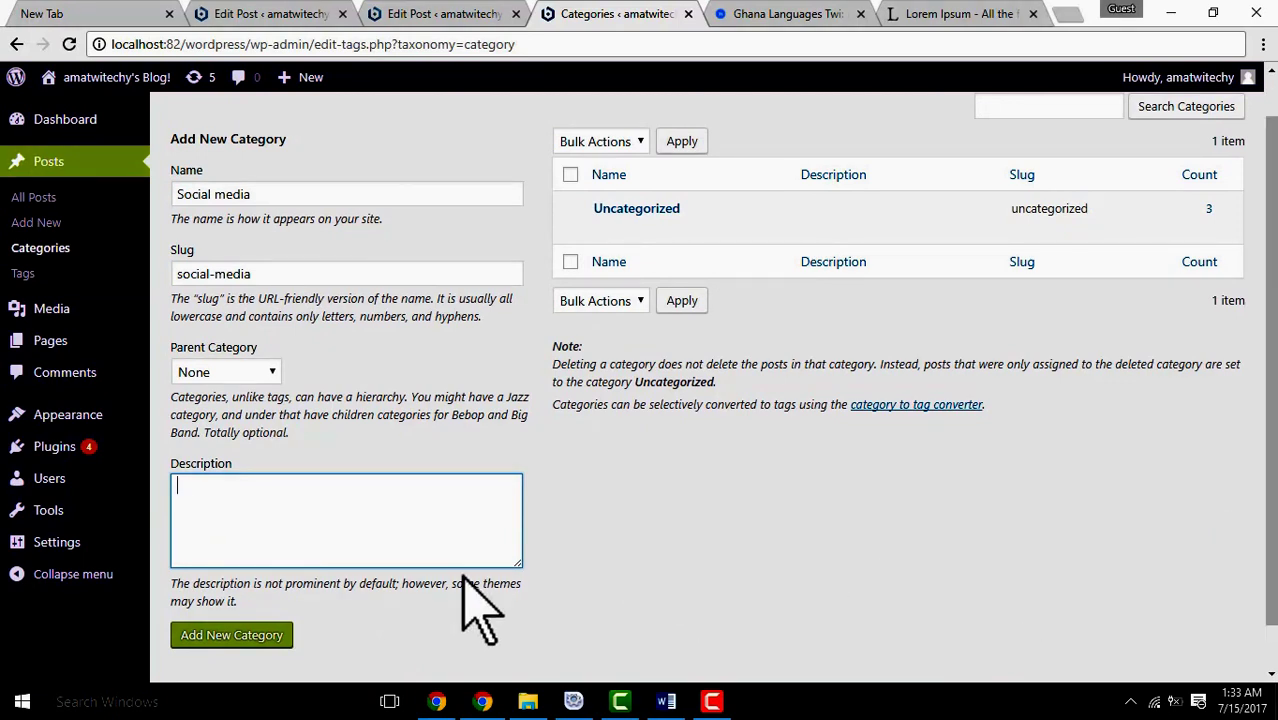
# - Add Social media, then create the blogging, courses and video marketing categories in turn
pyautogui.click(266, 635)
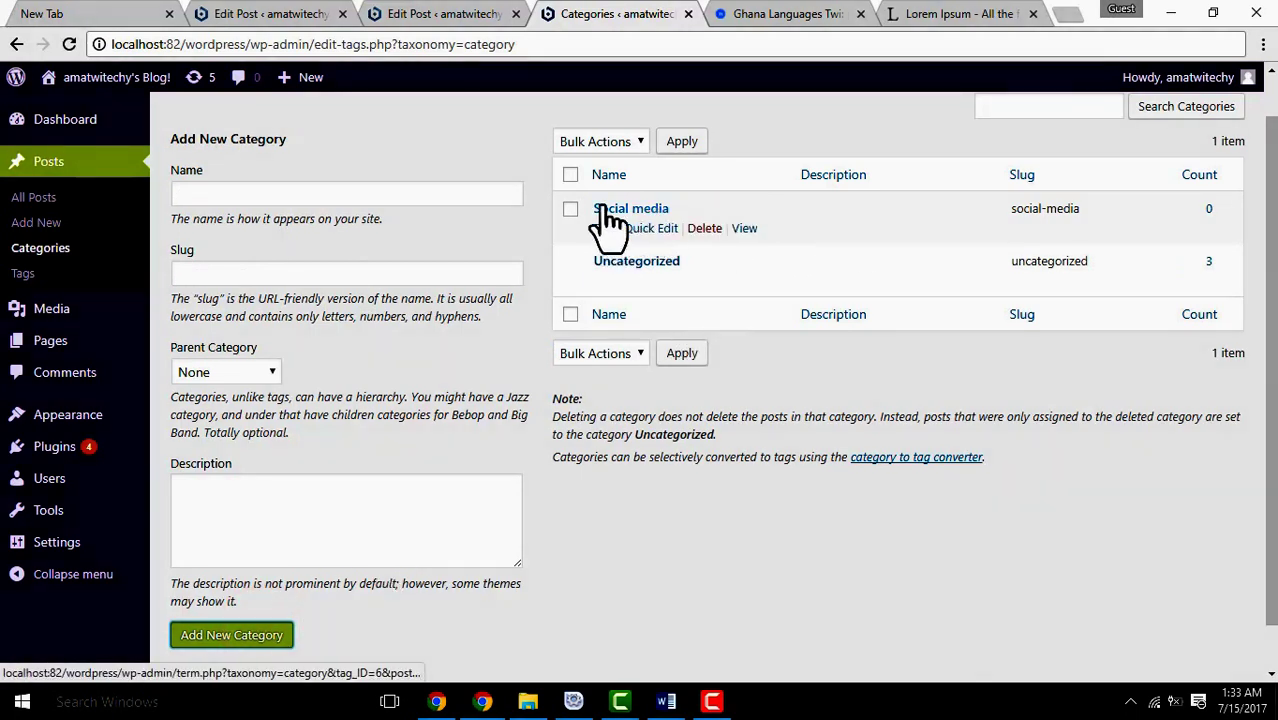
pyautogui.click(216, 194)
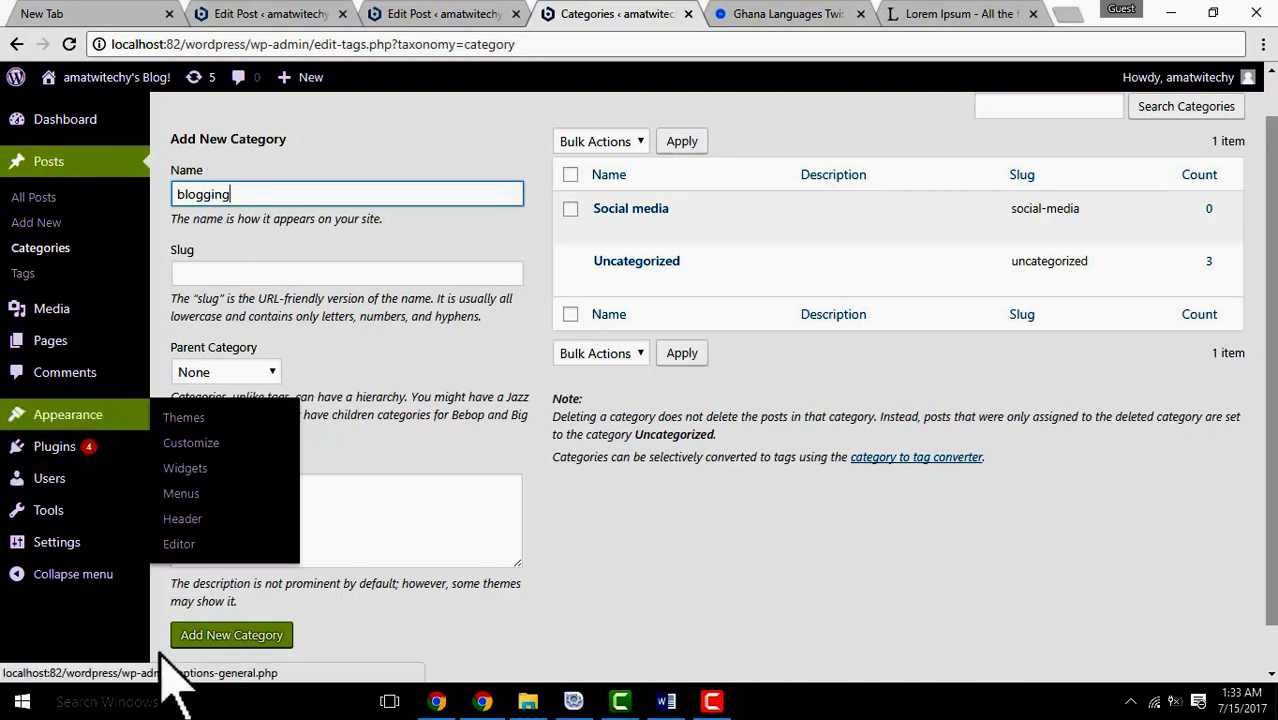
pyautogui.click(231, 640)
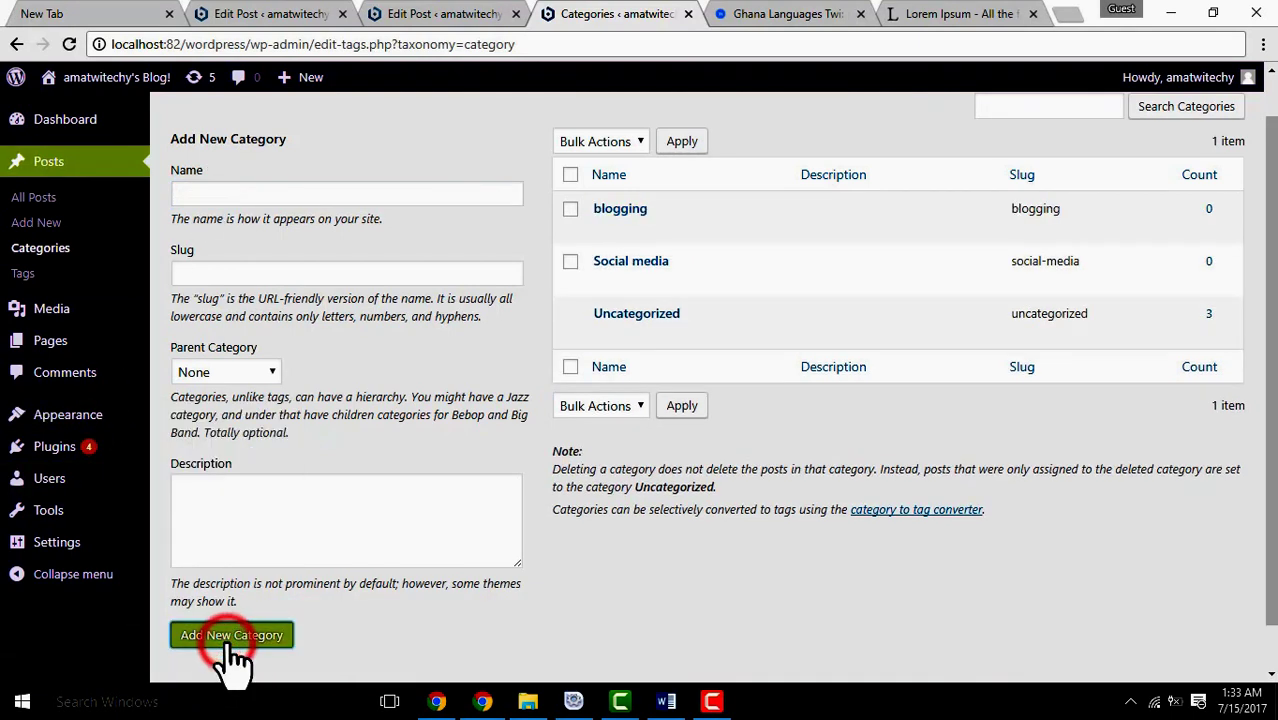
pyautogui.click(220, 192)
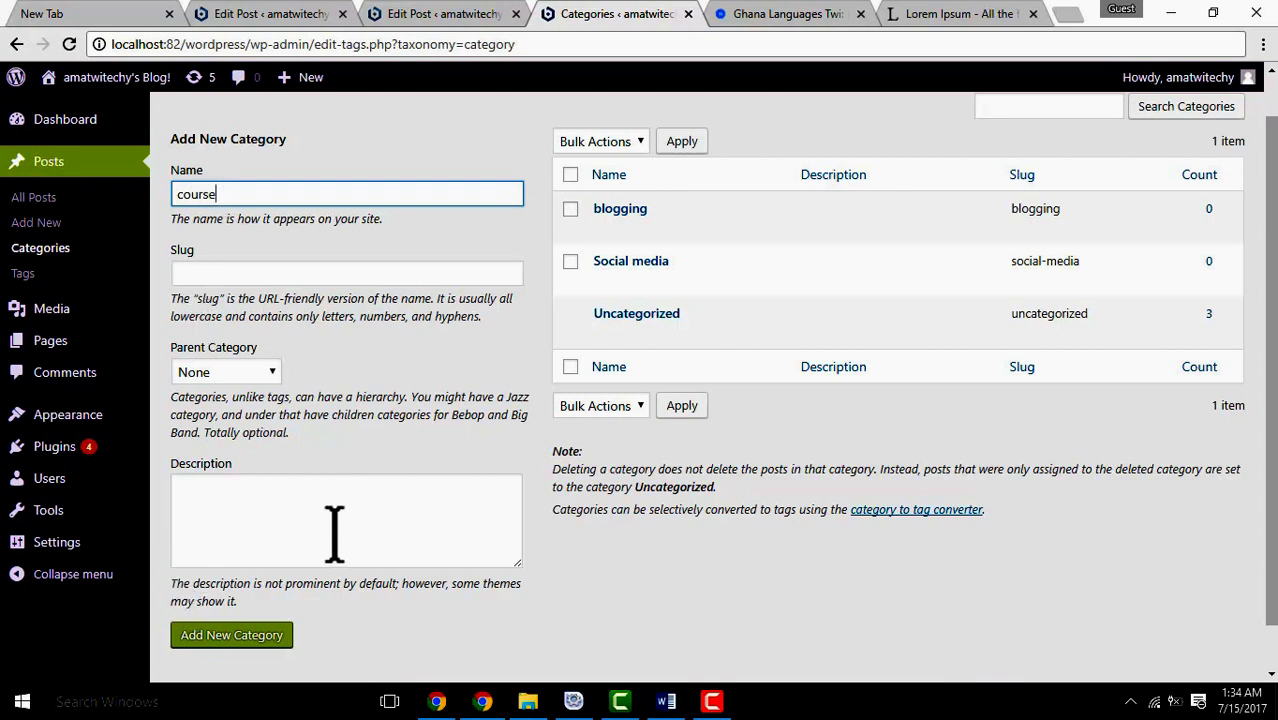
pyautogui.click(248, 642)
pyautogui.click(200, 192)
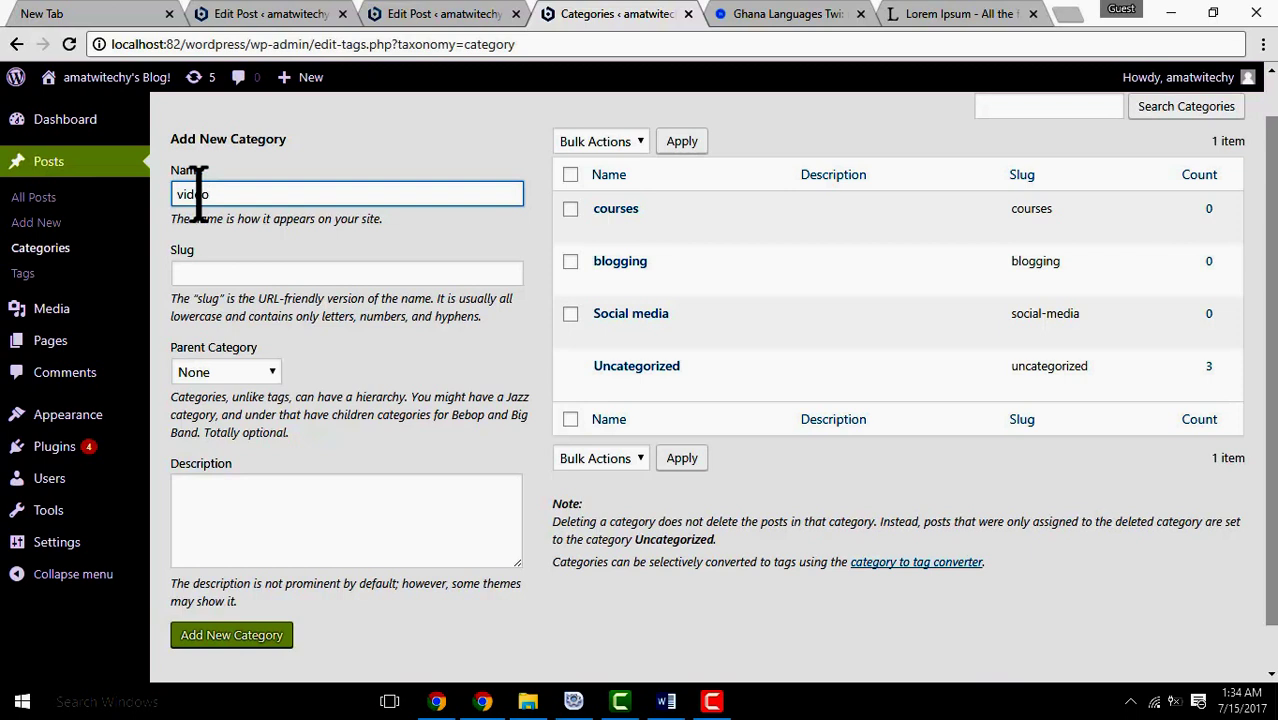
pyautogui.write('video marketing')
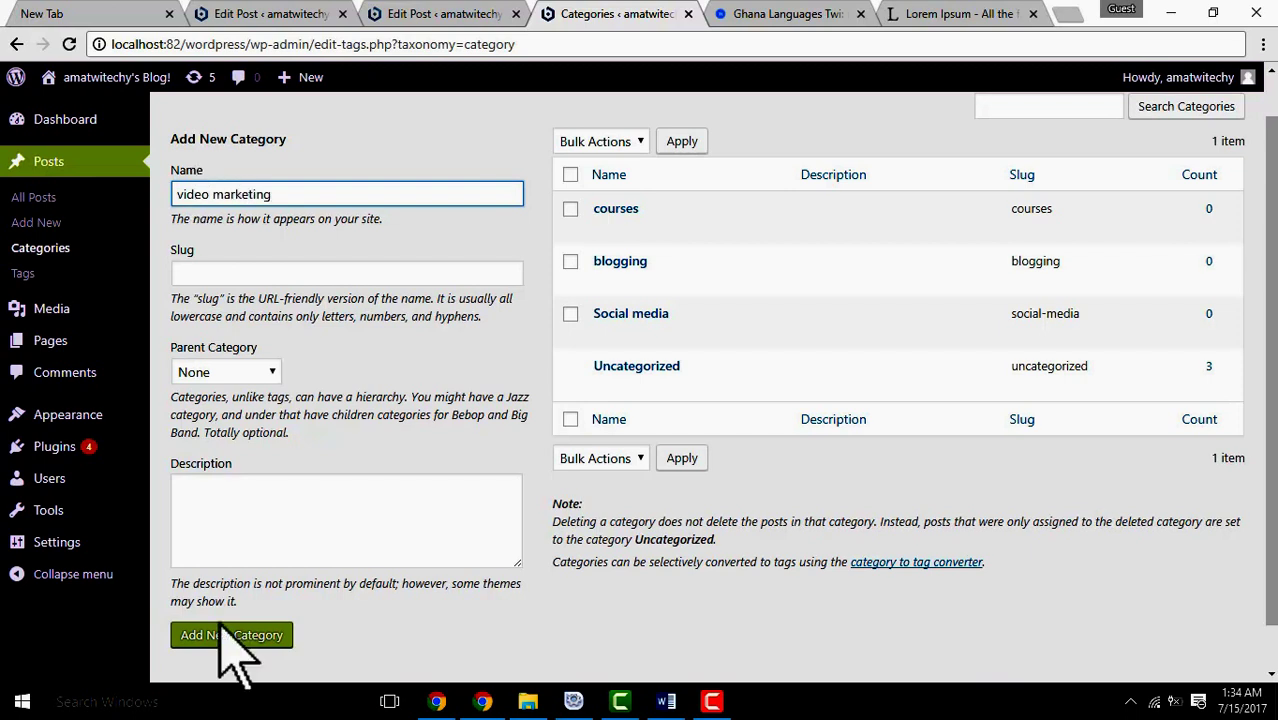
pyautogui.click(229, 641)
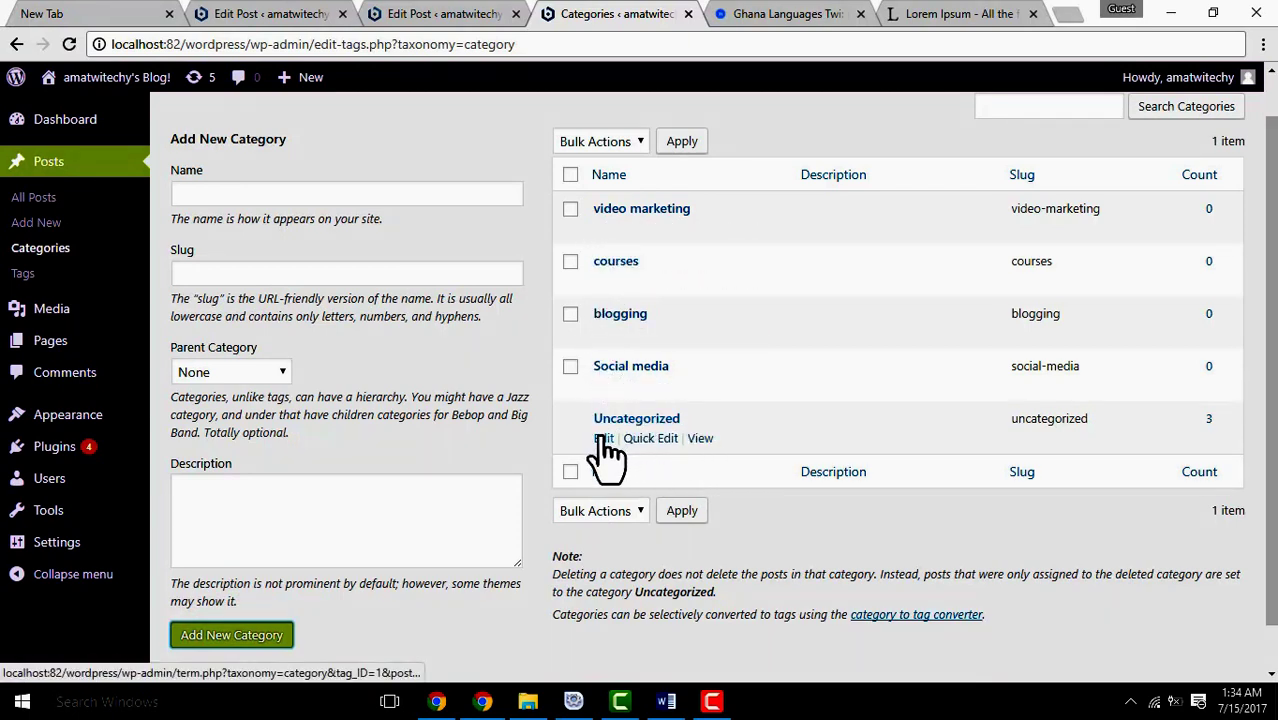
# - Rename Uncategorized to Coaching, clear its old slug so it becomes coaching, and update
pyautogui.click(603, 439)
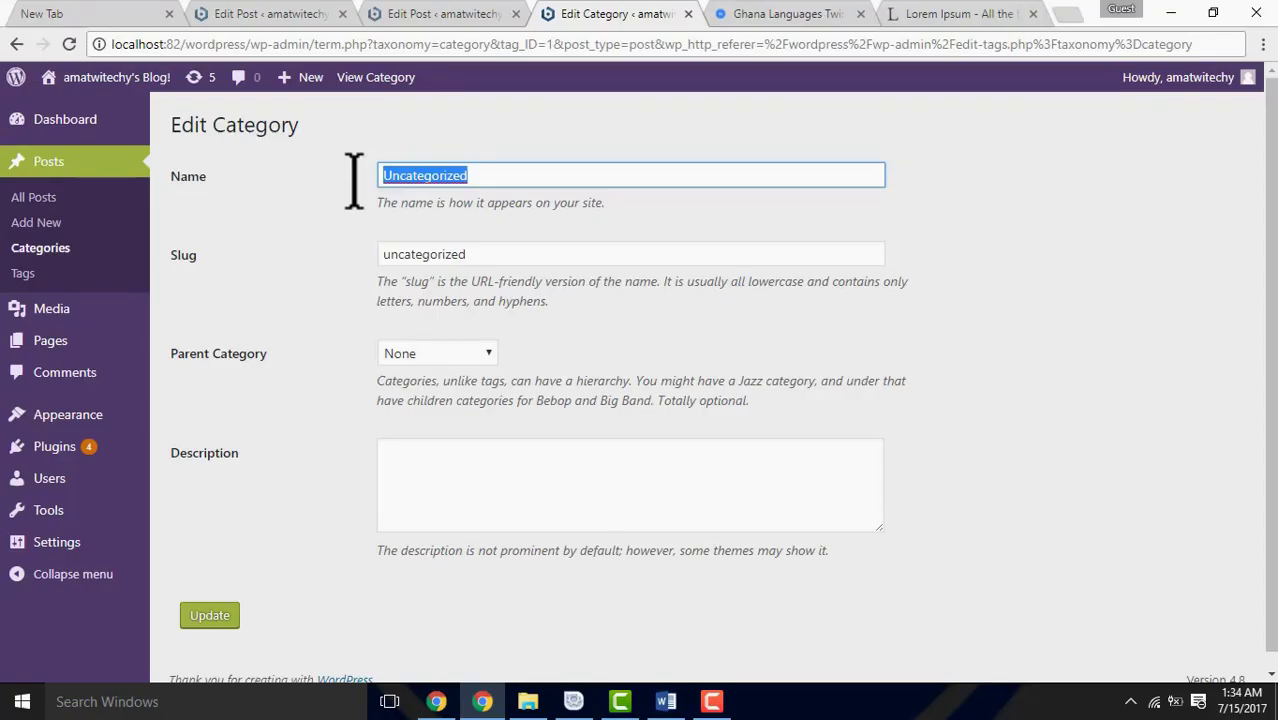
pyautogui.write('Coaching')
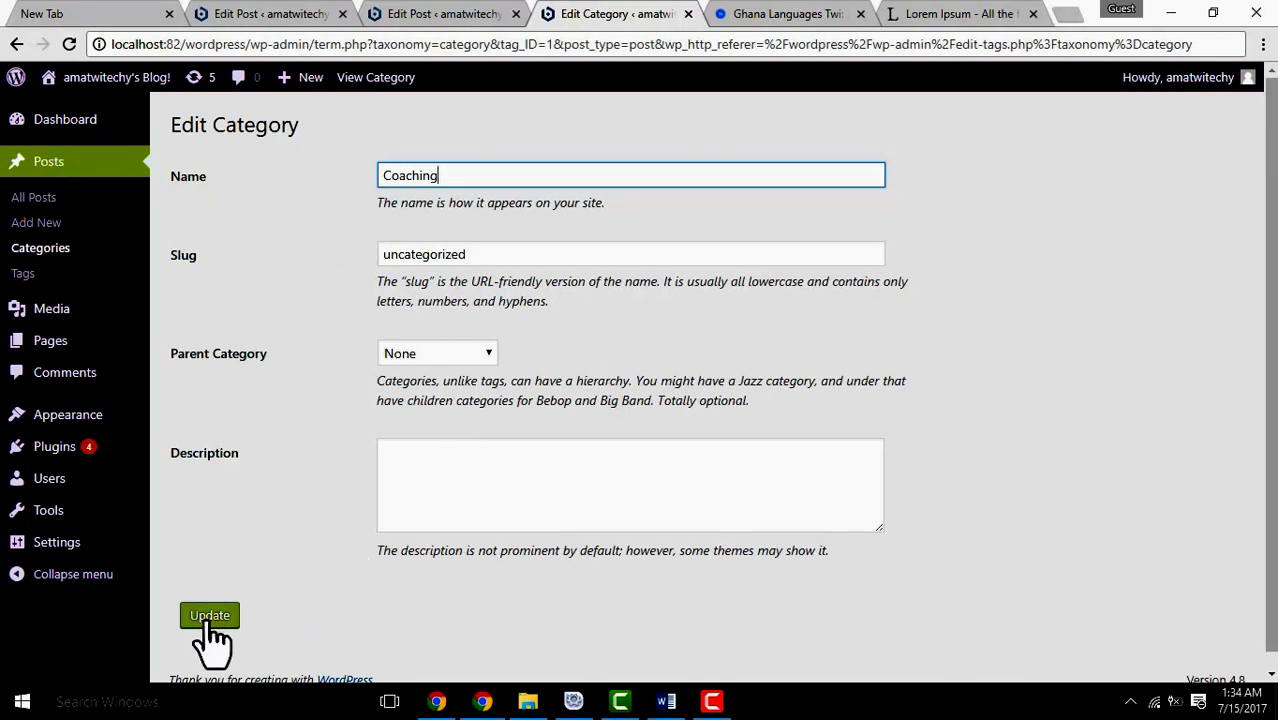
pyautogui.moveTo(468, 254); pyautogui.dragTo(362, 272)
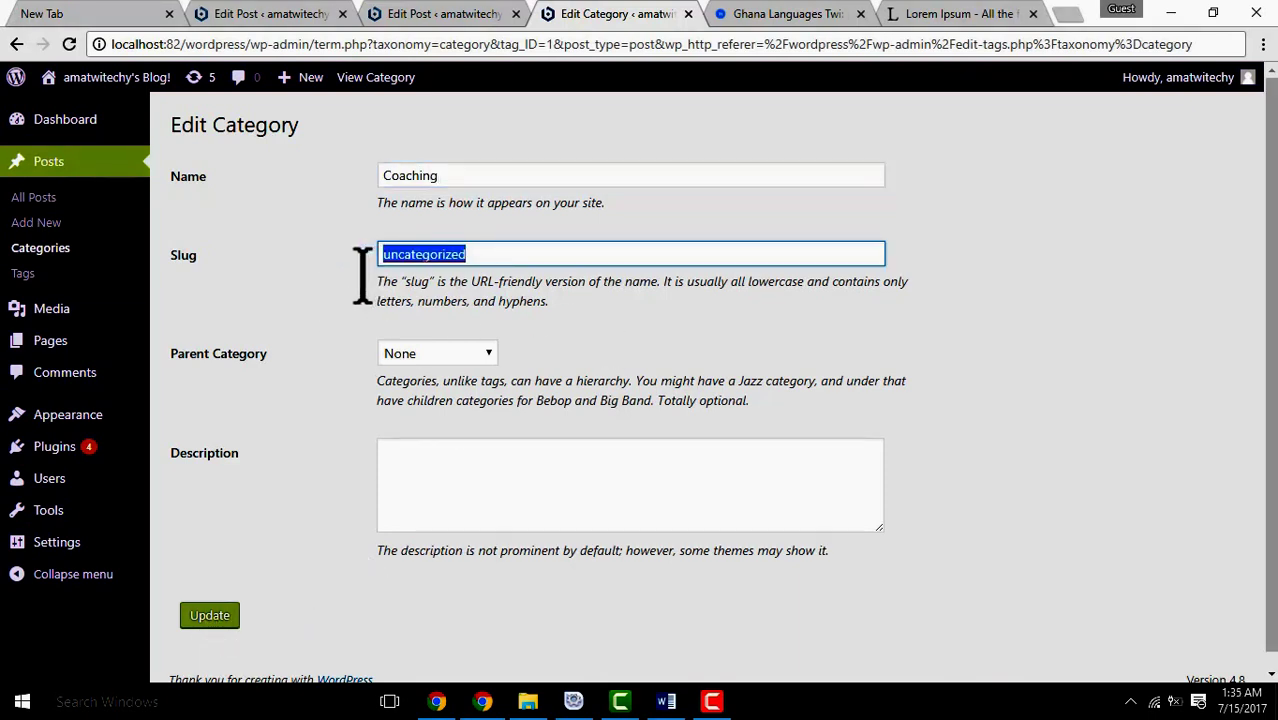
pyautogui.press('BackSpace')
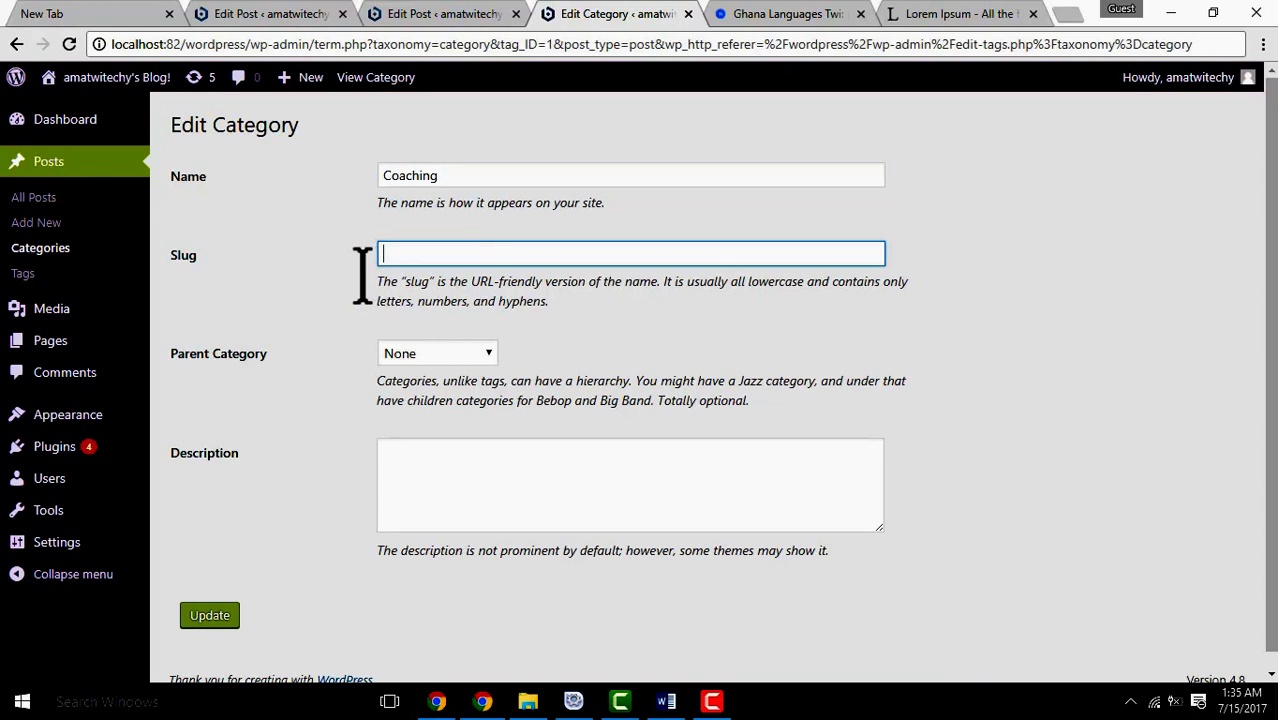
pyautogui.click(190, 620)
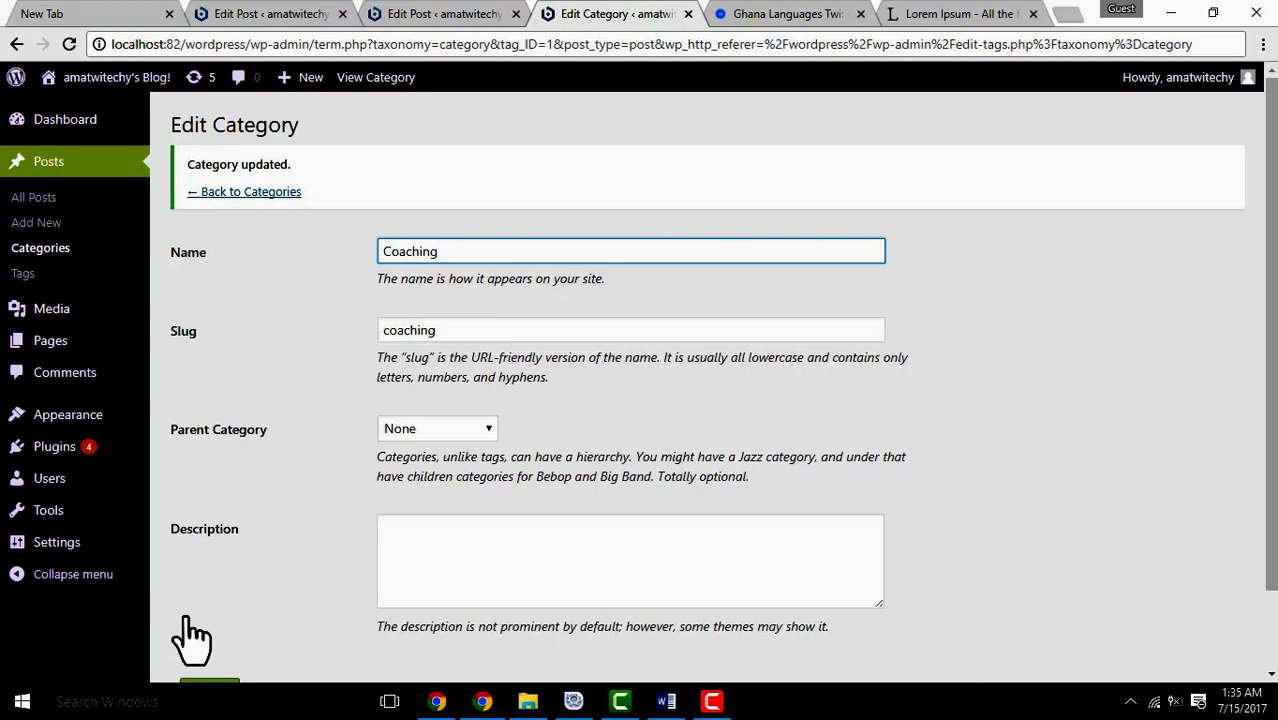
pyautogui.scroll(-1, 193, 637)
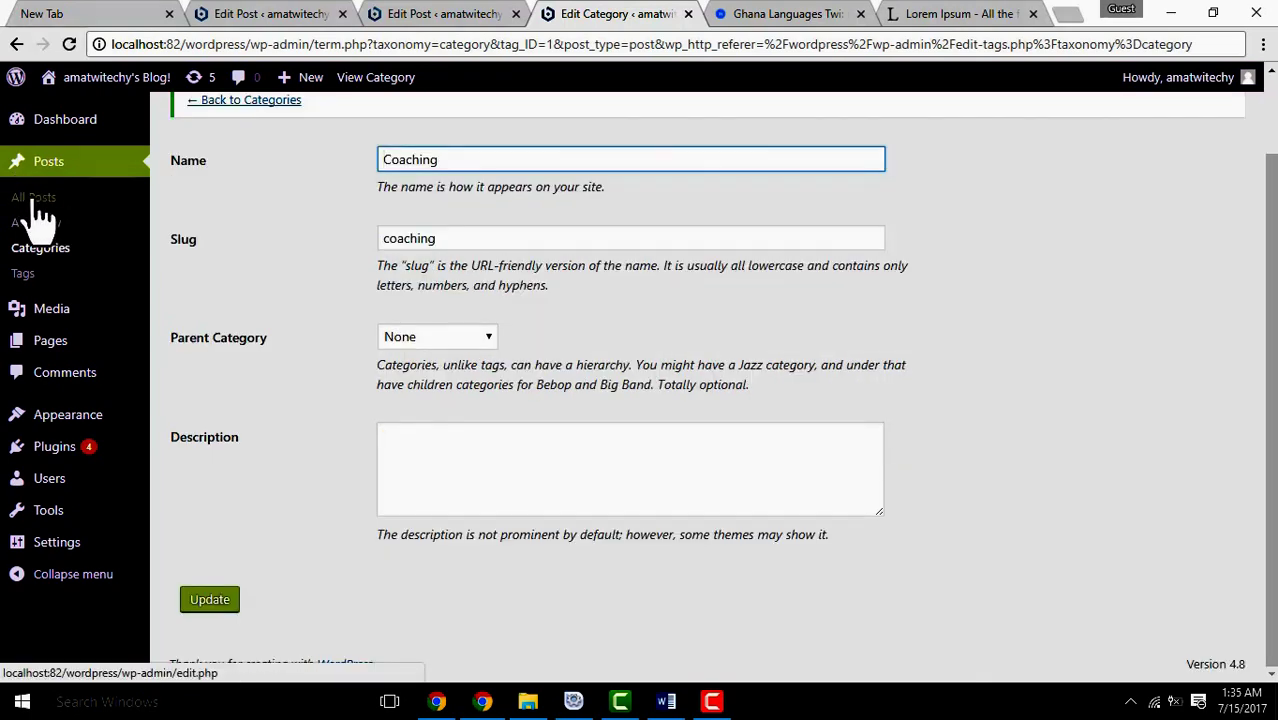
# - Go to All Posts, check the category filter, and quick-edit 'Quote about Awesome Twitechy'
pyautogui.click(35, 200)
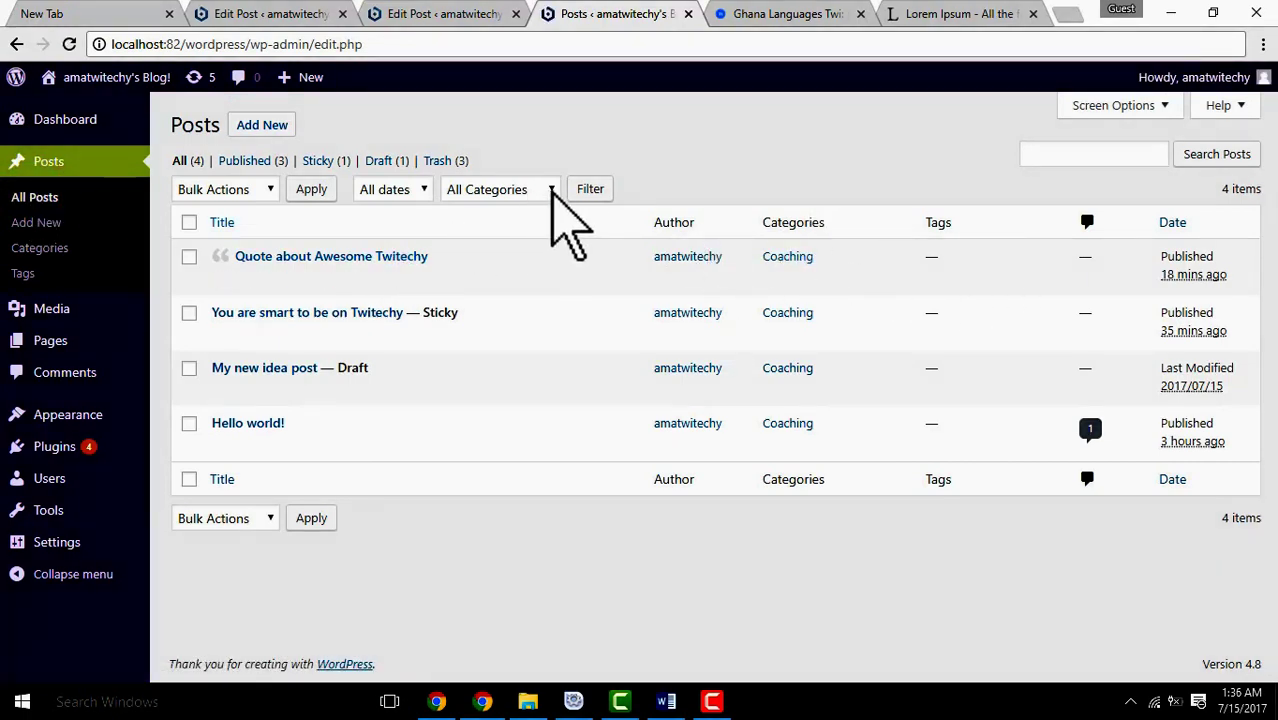
pyautogui.click(550, 189)
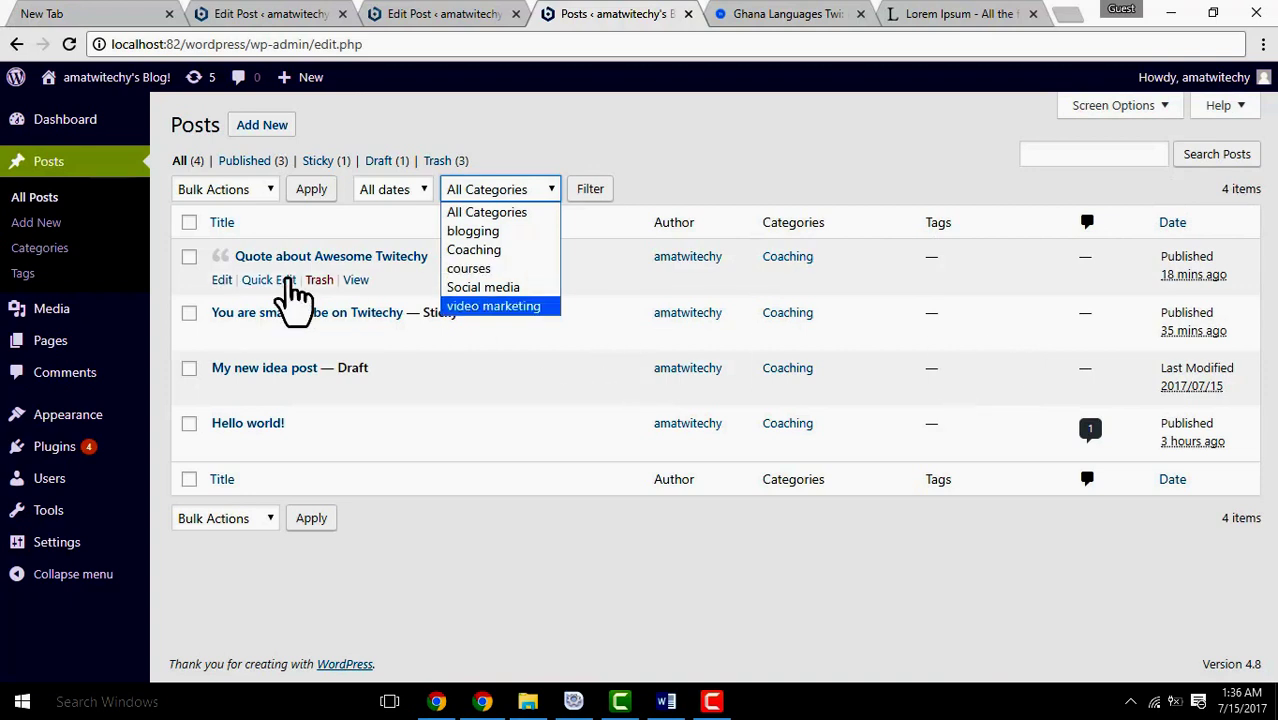
pyautogui.click(266, 282)
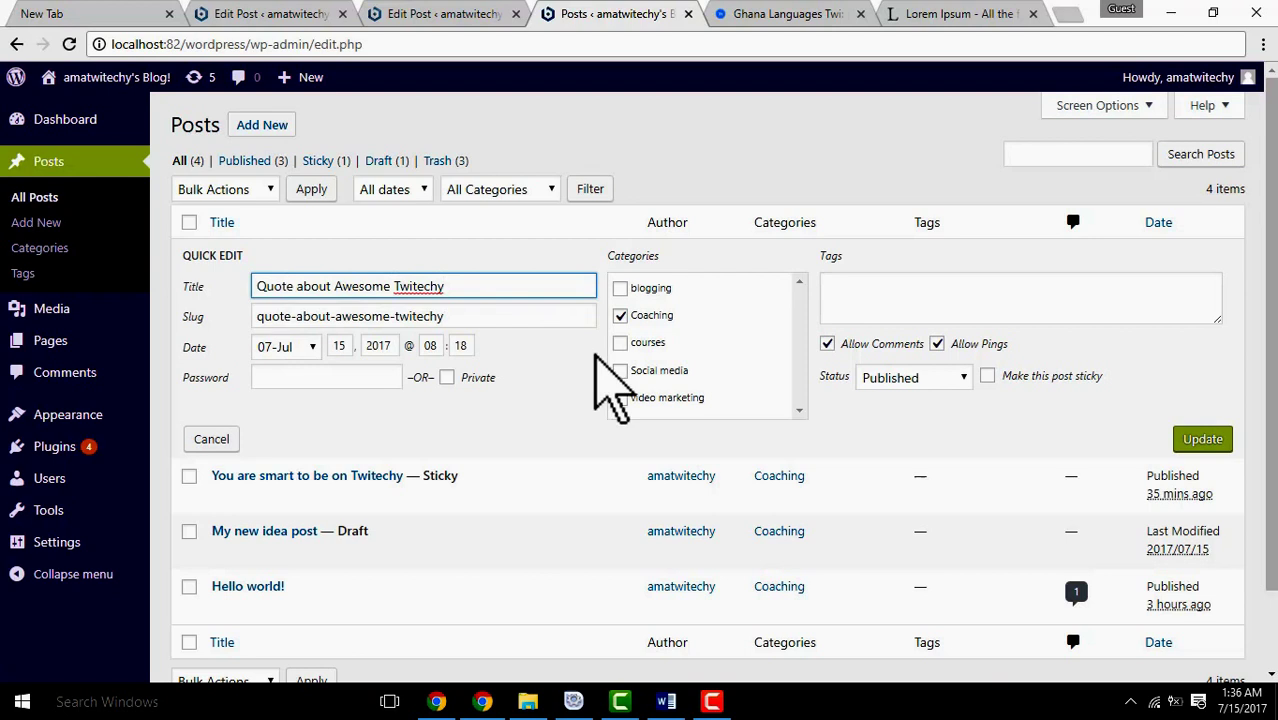
# - File 'Quote about Awesome Twitechy' under courses instead of Coaching and save the quick edit
pyautogui.click(620, 343)
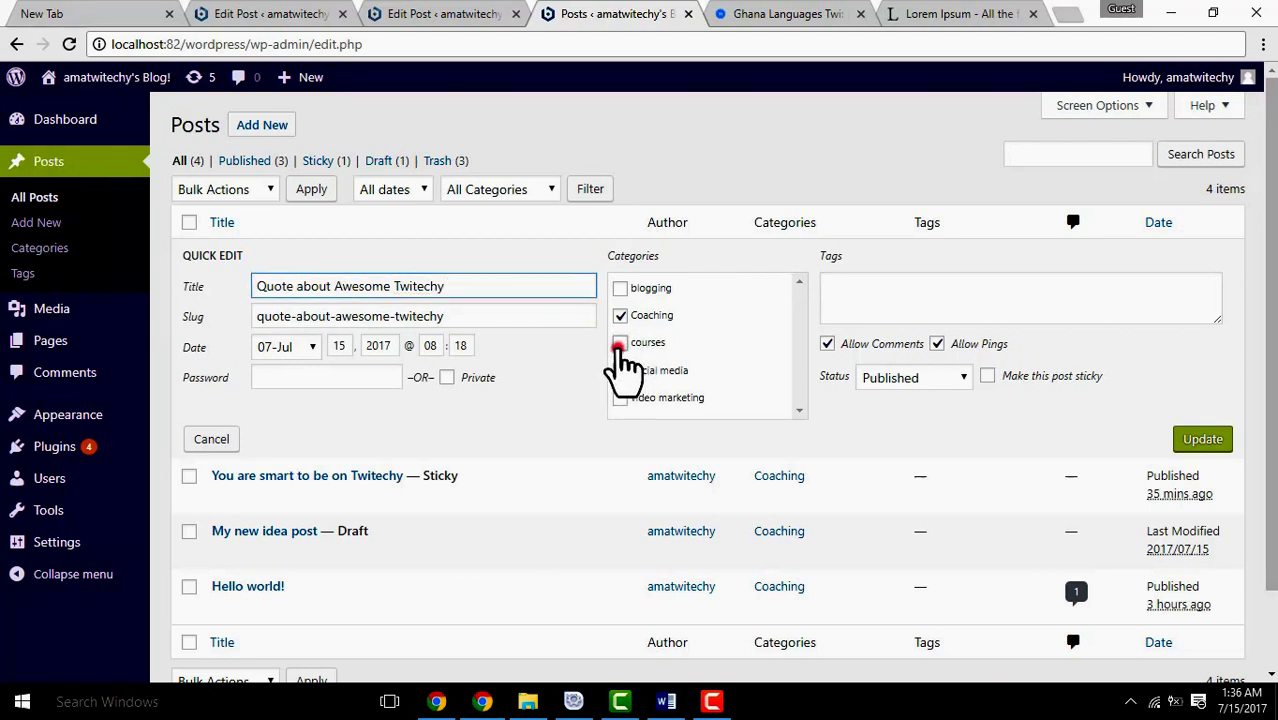
pyautogui.click(620, 318)
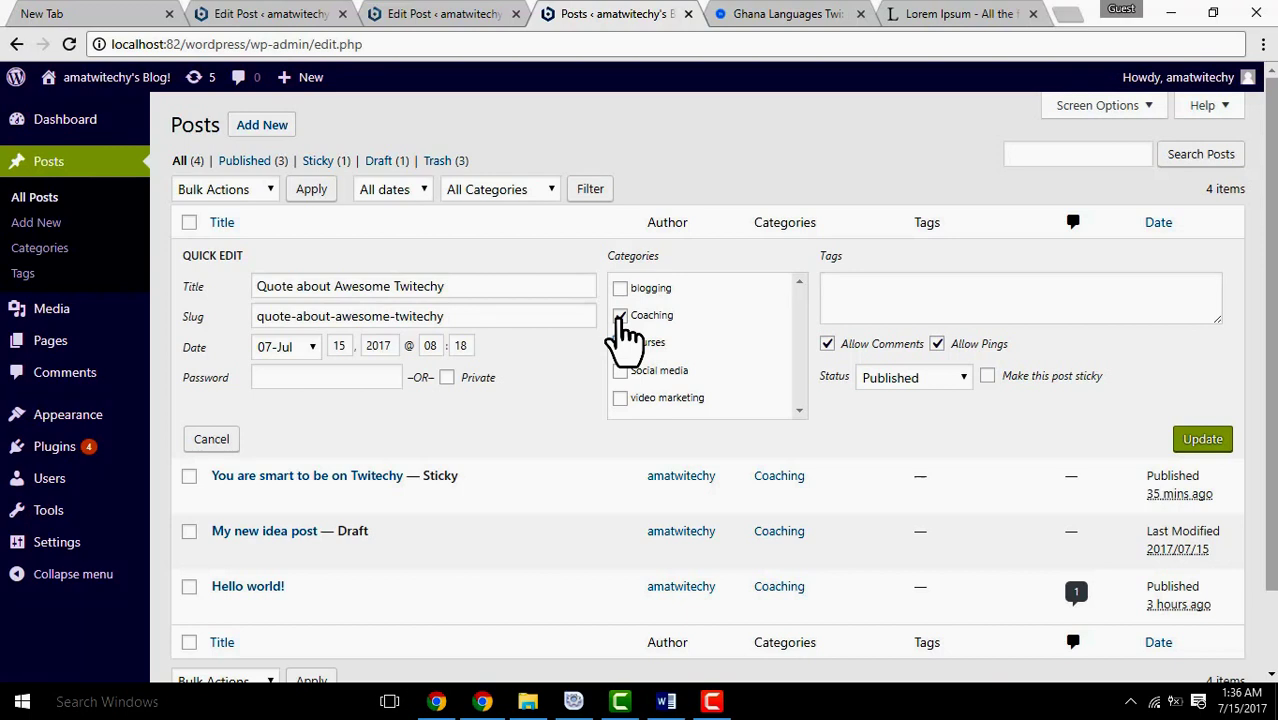
pyautogui.click(632, 343)
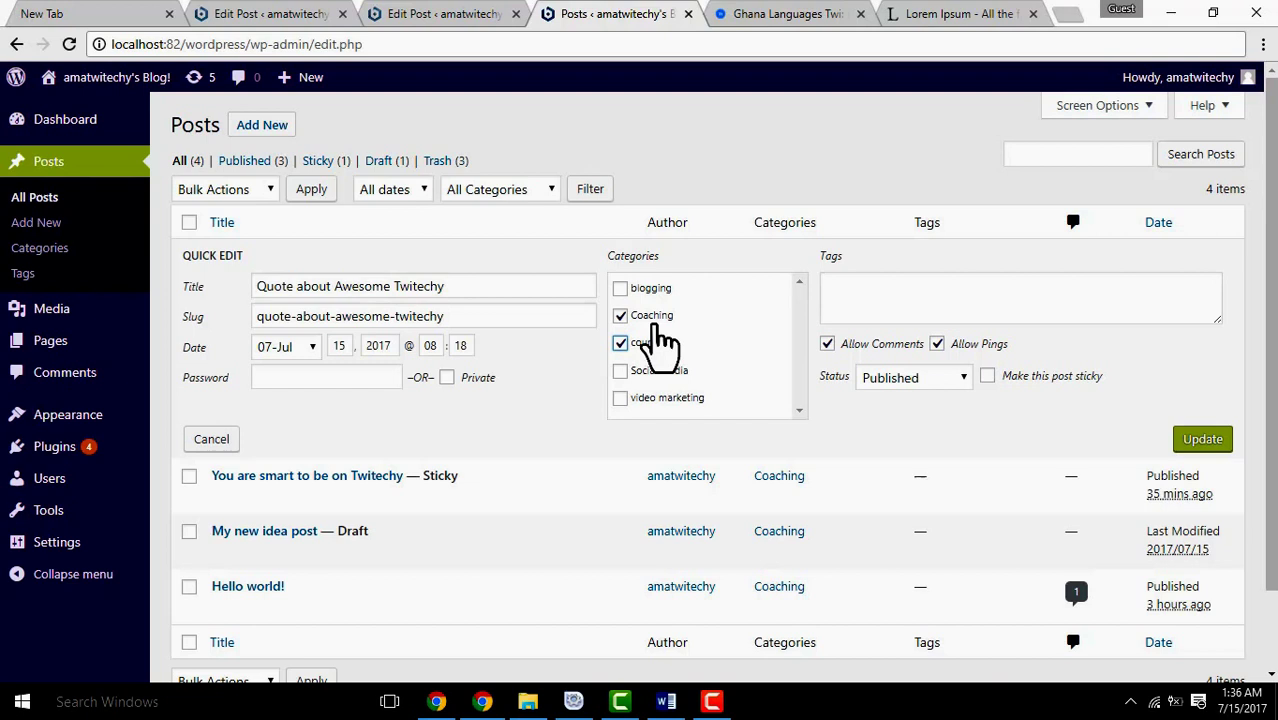
pyautogui.click(620, 316)
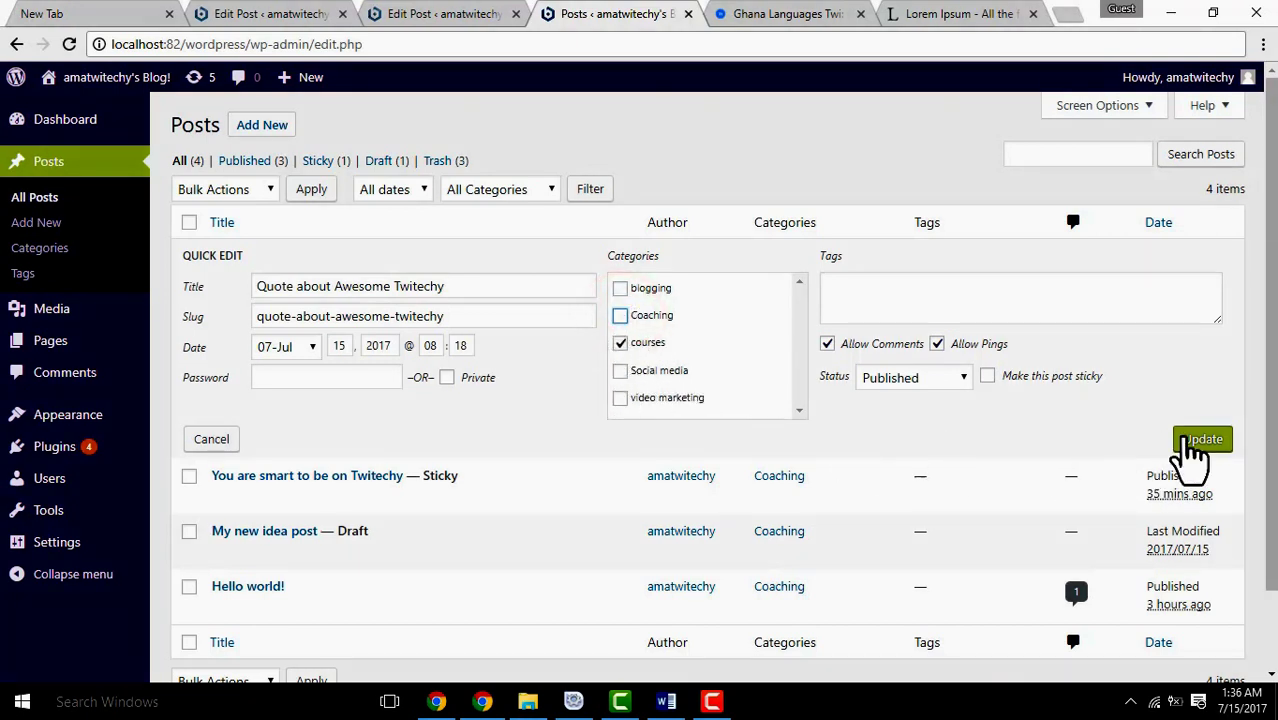
pyautogui.click(1198, 441)
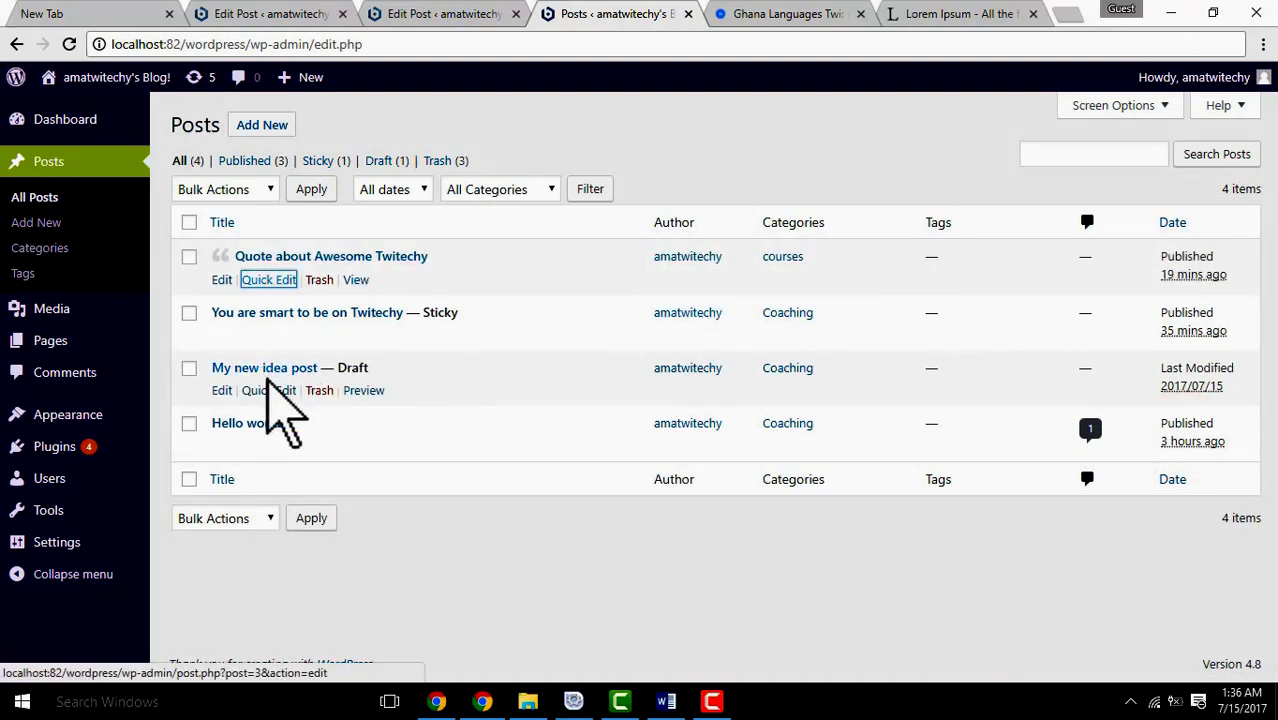
# - Quick-edit 'My new idea post', switching it from Coaching to Social media, and update
pyautogui.click(268, 391)
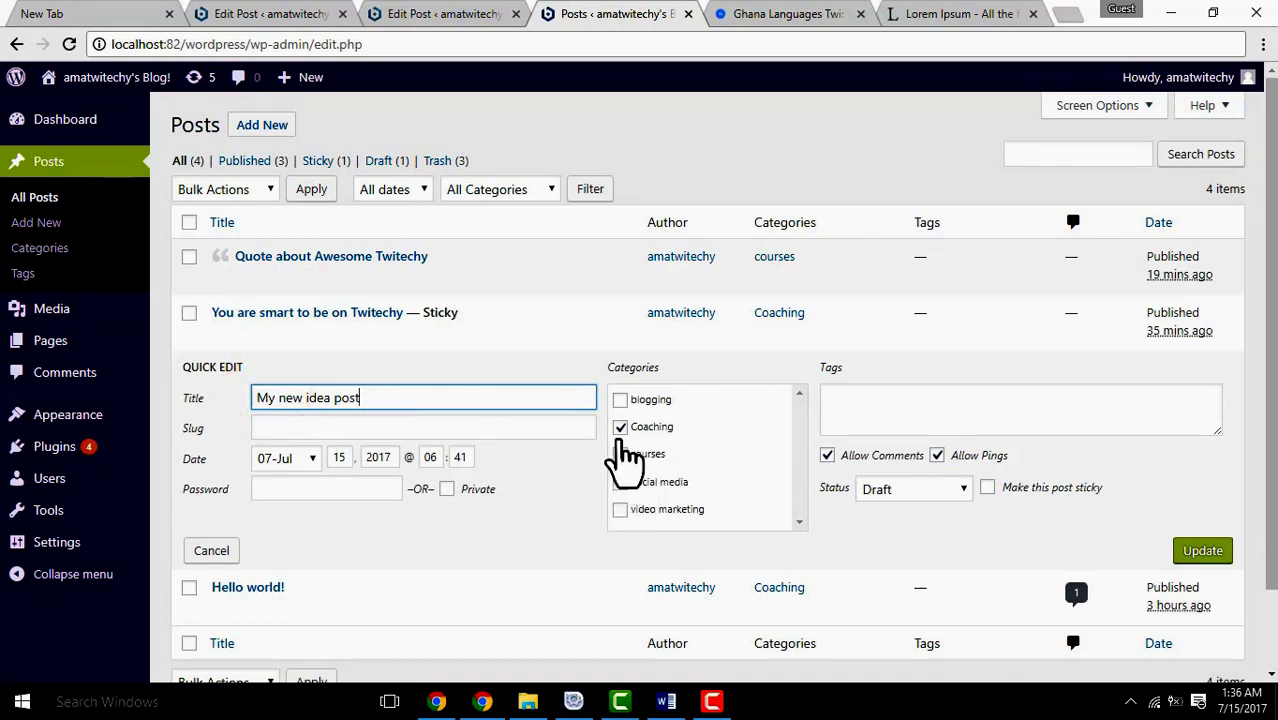
pyautogui.click(620, 427)
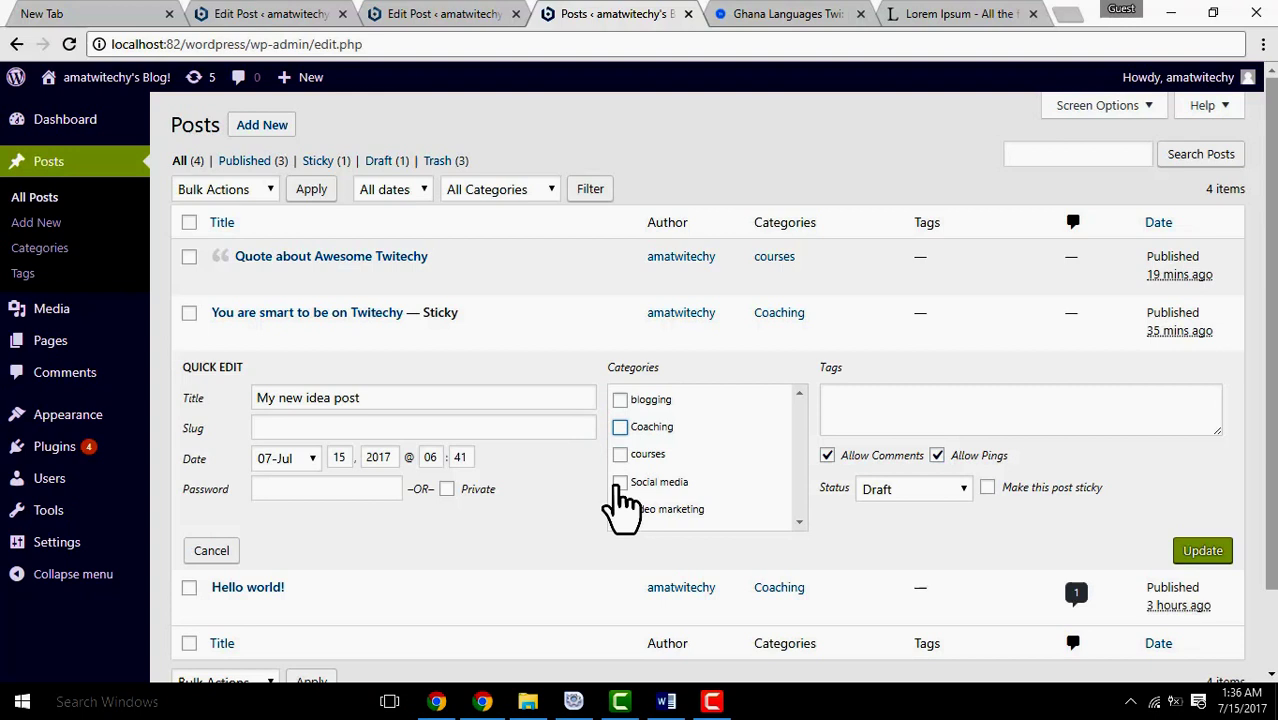
pyautogui.click(620, 483)
pyautogui.click(1203, 550)
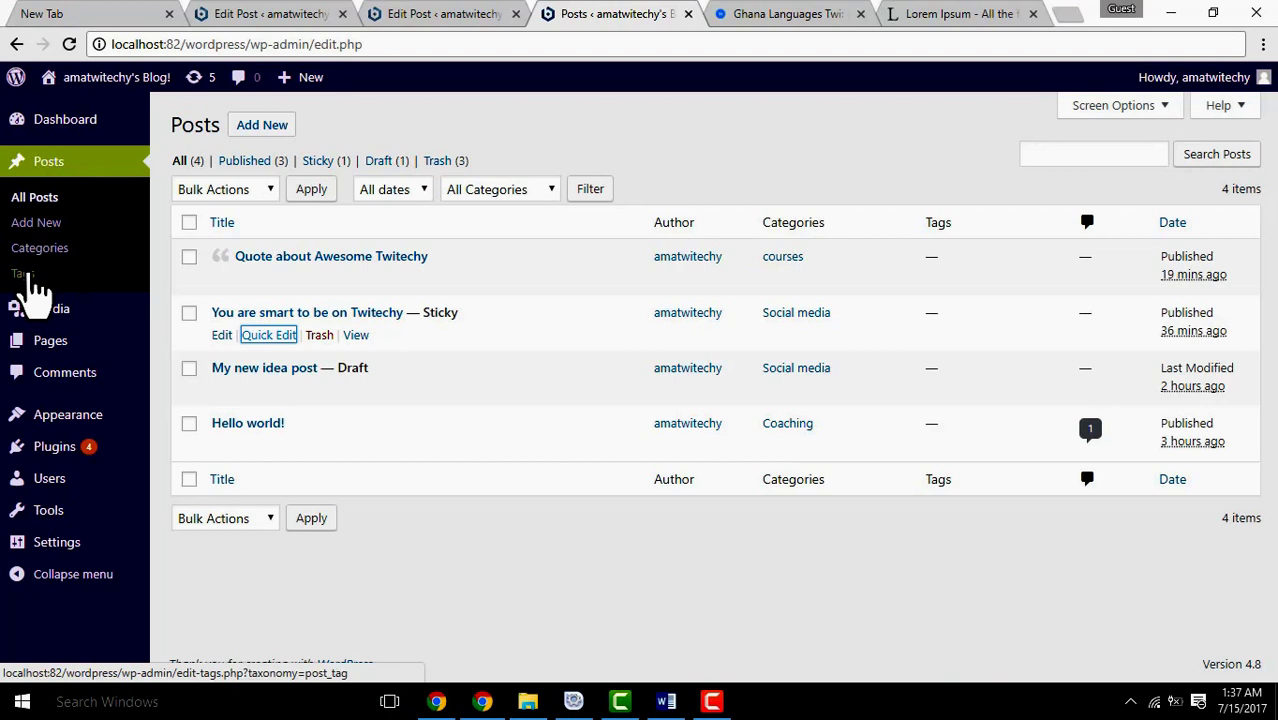
# - Open the Tags page from the Posts submenu in a new browser tab
pyautogui.middleClick(34, 281)
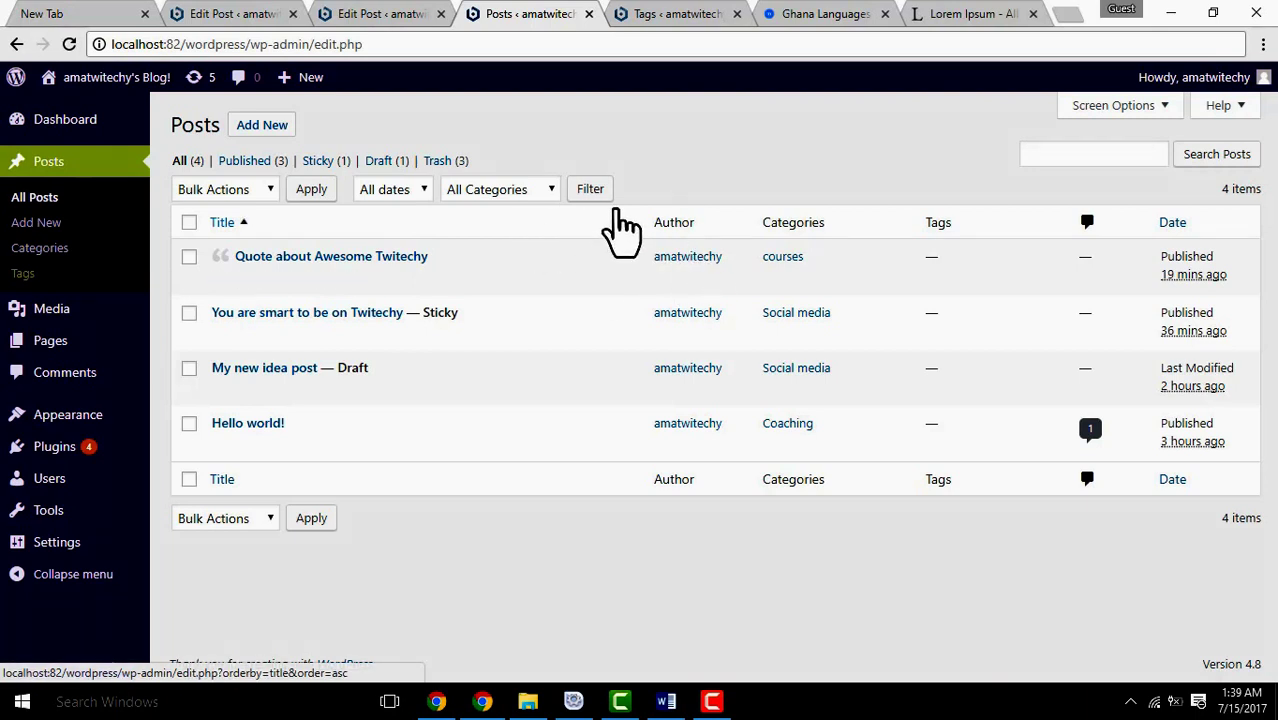
# - Switch to the Tags page and review its empty tag list and blank Add New Tag form
pyautogui.click(23, 273)
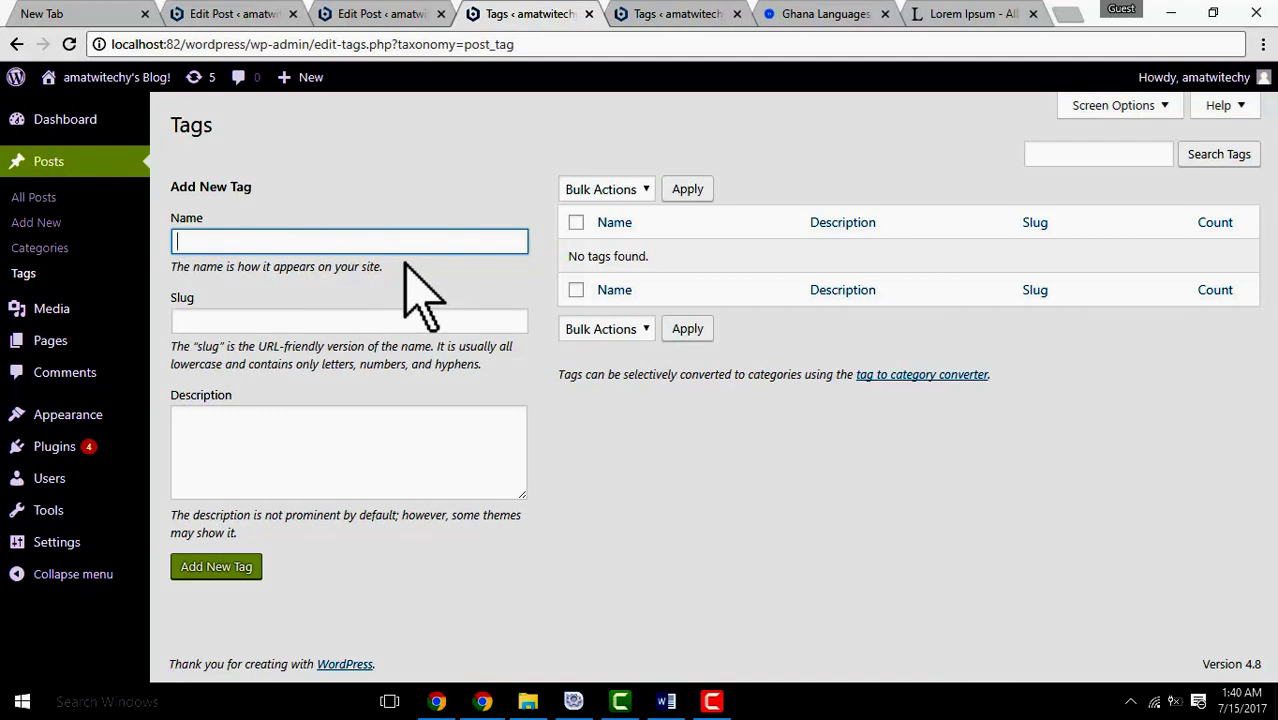
pyautogui.moveTo(408, 262); pyautogui.dragTo(240, 485)
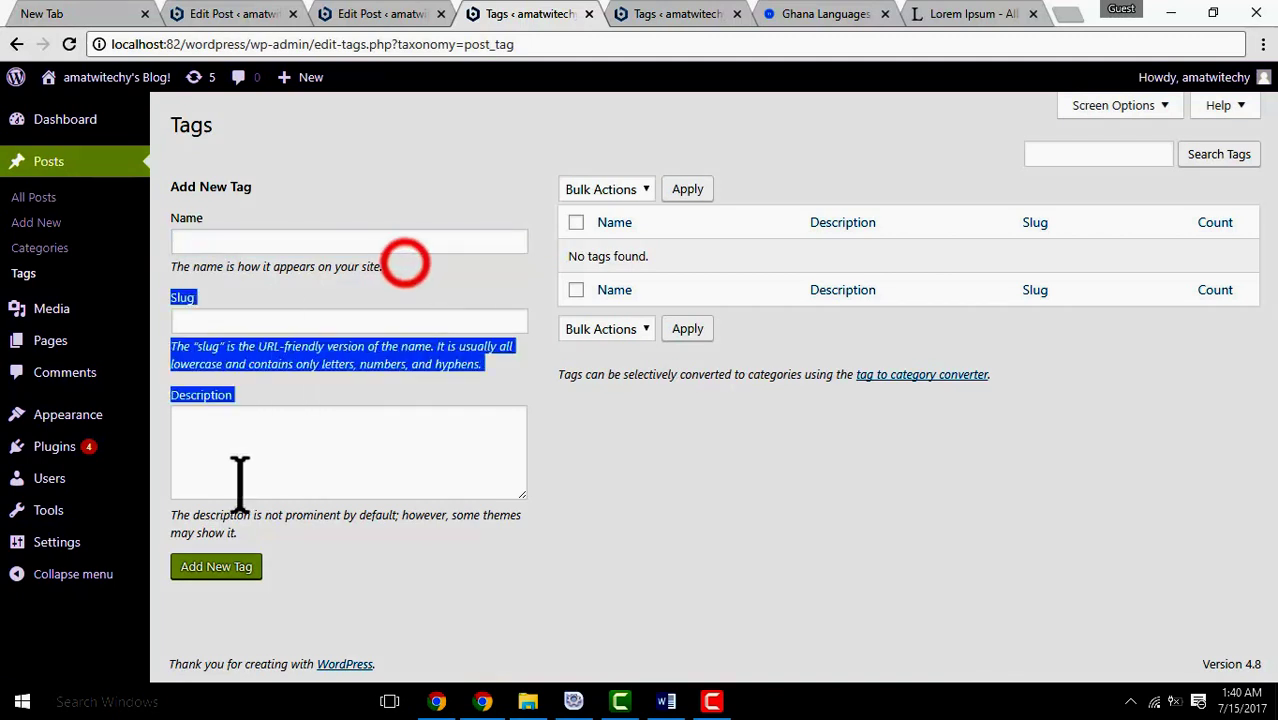
pyautogui.click(456, 522)
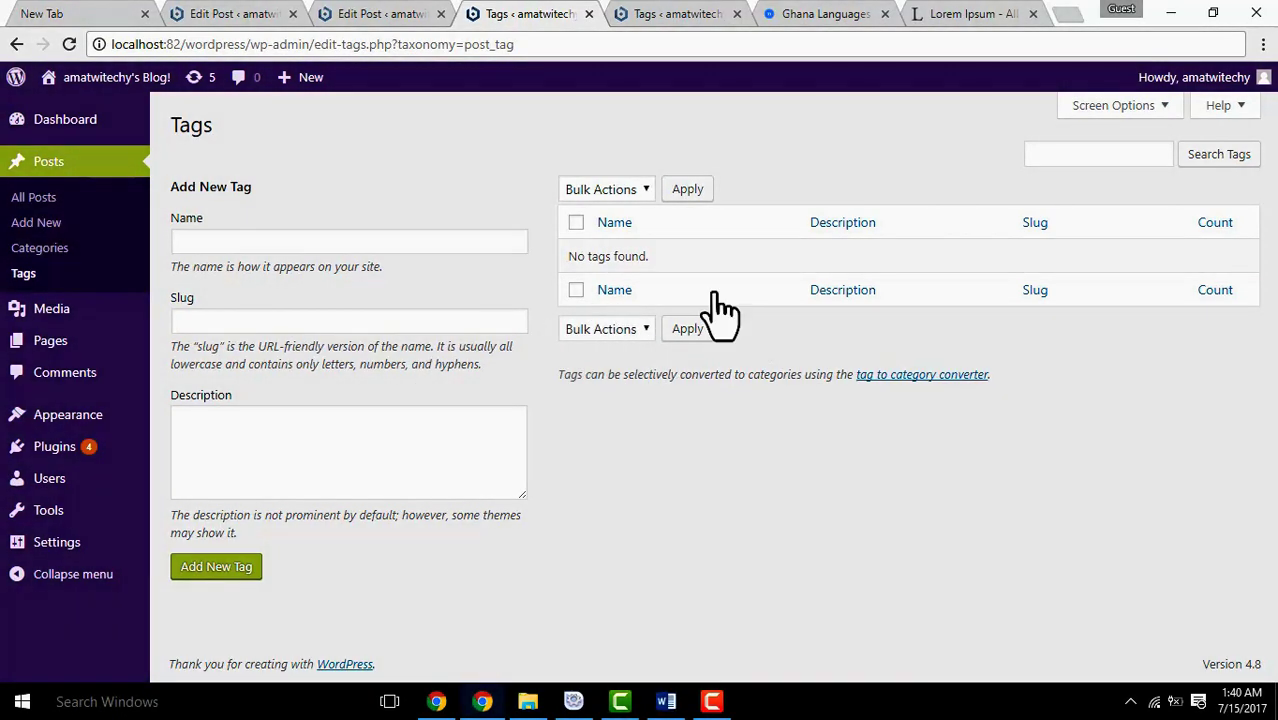